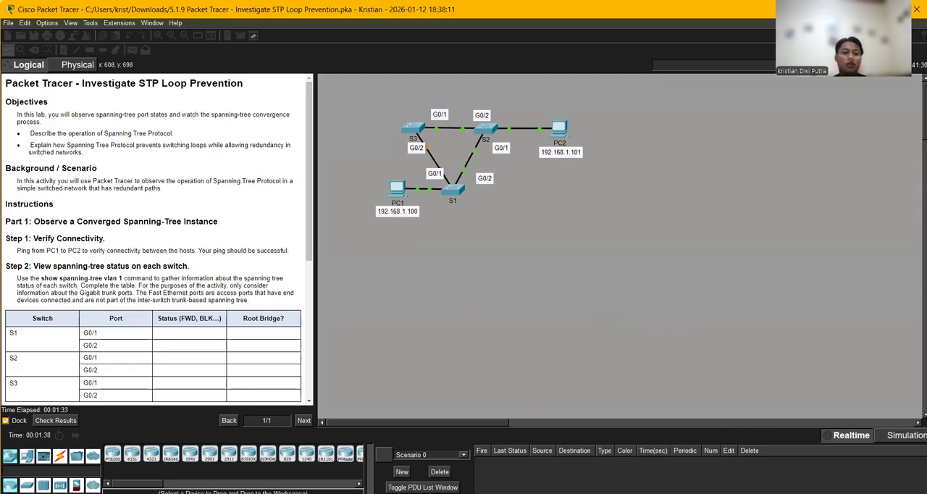
- Examine the lab instructions, covering the connectivity check, the spanning-tree status table and the convergence part
{"action": "scroll", "coordinate": [49, 238], "scroll_direction": "down", "scroll_amount": 3}
{"action": "scroll", "coordinate": [49, 238], "scroll_direction": "up", "scroll_amount": 3}
{"action": "scroll", "coordinate": [49, 237], "scroll_direction": "down", "scroll_amount": 4}
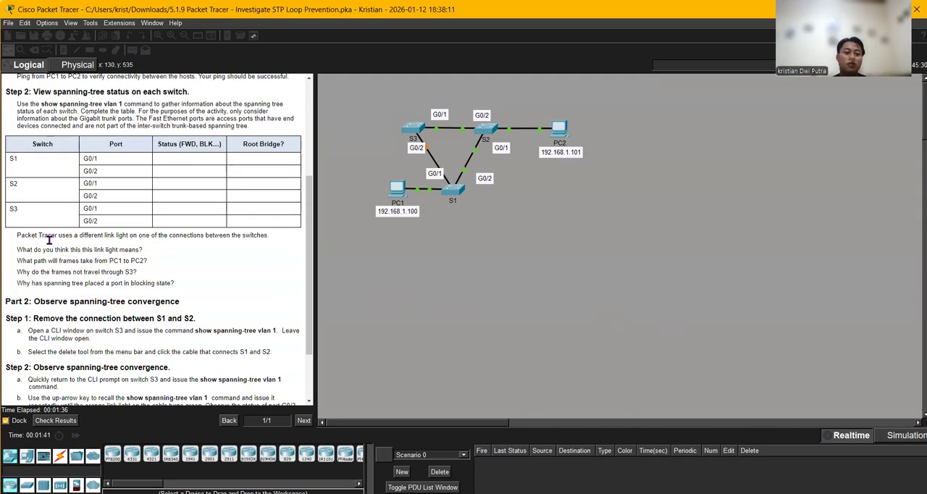
{"action": "scroll", "coordinate": [49, 239], "scroll_direction": "up", "scroll_amount": 2}
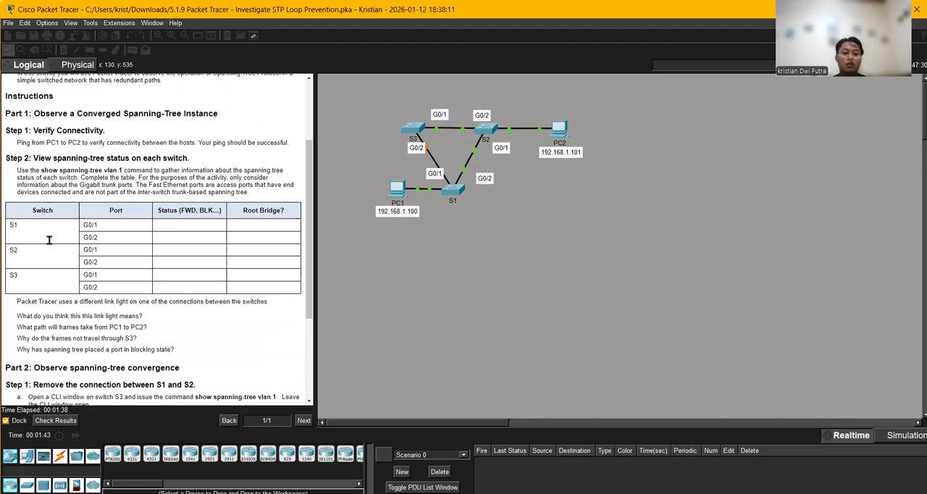
{"action": "scroll", "coordinate": [49, 240], "scroll_direction": "down", "scroll_amount": 4}
{"action": "scroll", "coordinate": [97, 234], "scroll_direction": "down", "scroll_amount": 2}
{"action": "scroll", "coordinate": [99, 234], "scroll_direction": "up", "scroll_amount": 10}
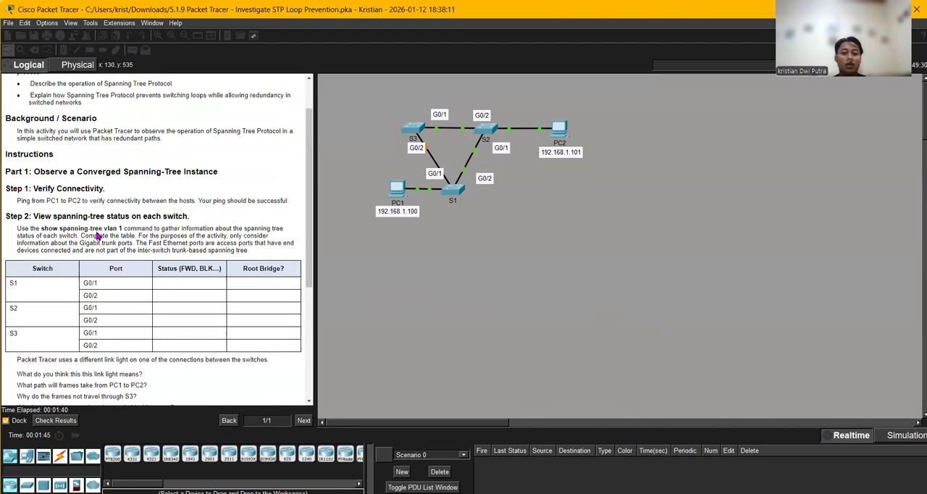
- Try to check the activity results, then review the Part 1 connectivity instructions
{"action": "left_click", "coordinate": [58, 421]}
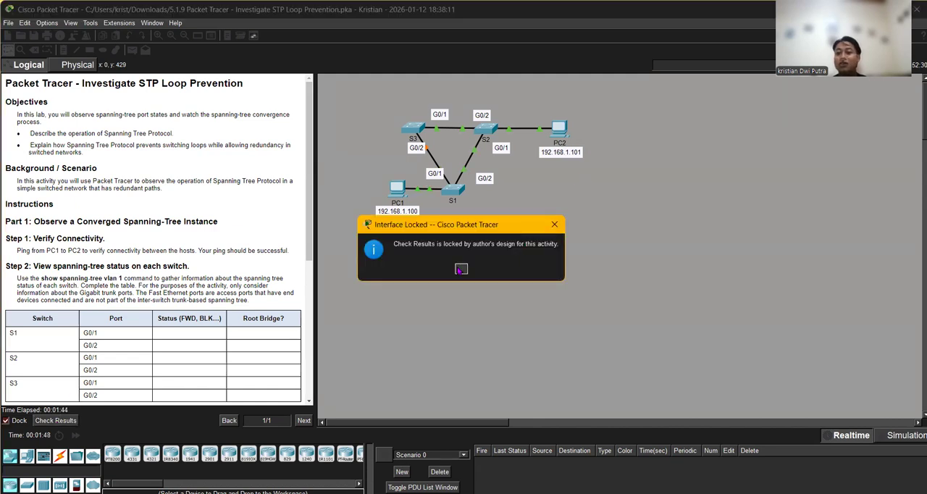
{"action": "left_click", "coordinate": [461, 269]}
{"action": "scroll", "coordinate": [185, 307], "scroll_direction": "down", "scroll_amount": 5}
{"action": "scroll", "coordinate": [185, 307], "scroll_direction": "up", "scroll_amount": 5}
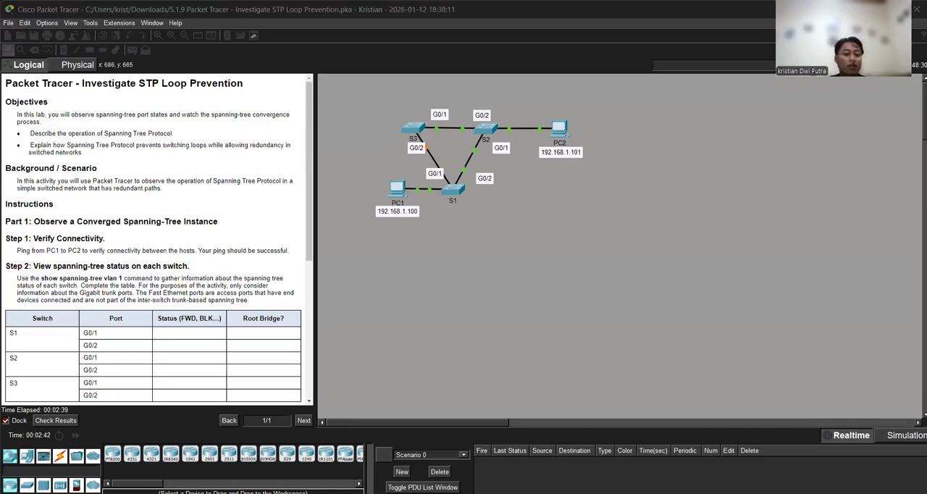
{"action": "scroll", "coordinate": [91, 246], "scroll_direction": "down", "scroll_amount": 1}
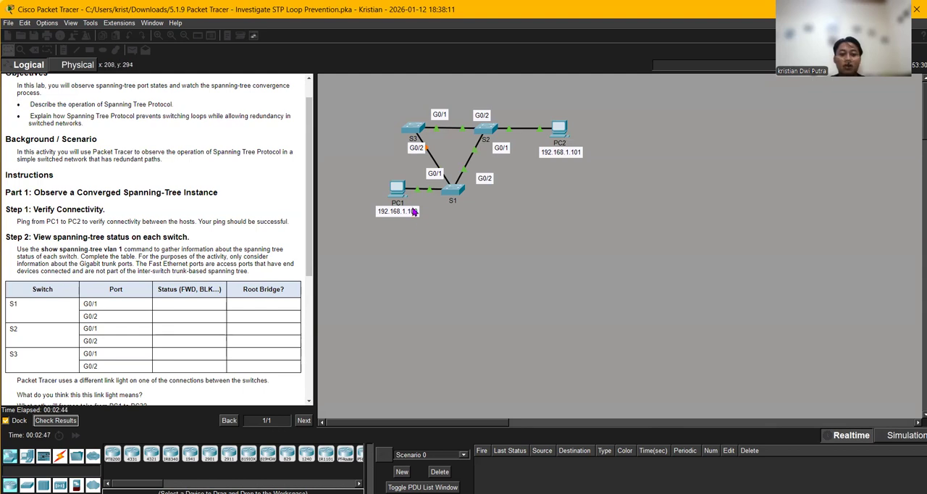
{"action": "scroll", "coordinate": [246, 238], "scroll_direction": "up", "scroll_amount": 1}
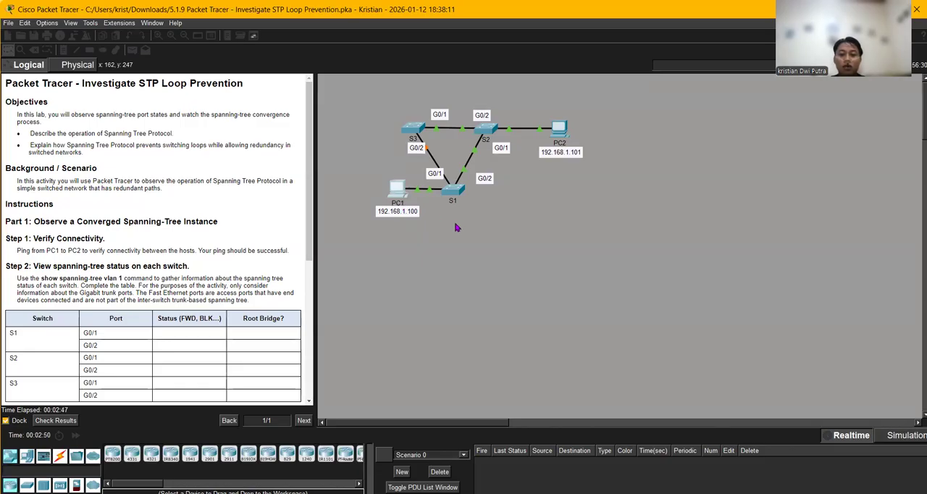
- Ping PC2 at 192.168.1.101 from PC1's Command Prompt to verify connectivity between the hosts
{"action": "left_click", "coordinate": [397, 190]}
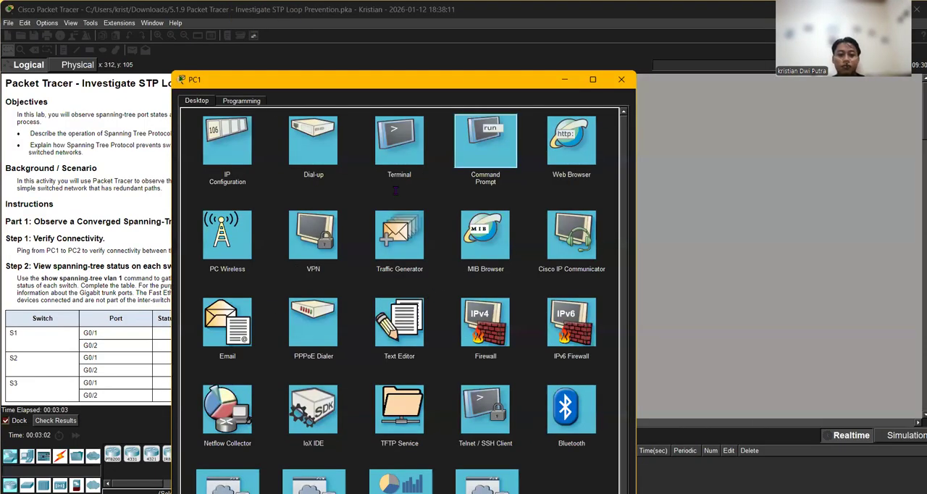
{"action": "type", "text": "p"}
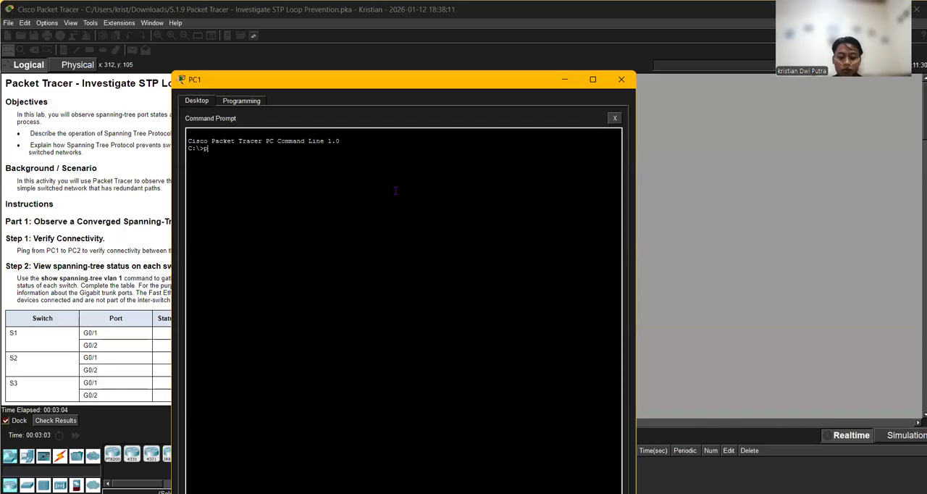
{"action": "type", "text": "ing 192"}
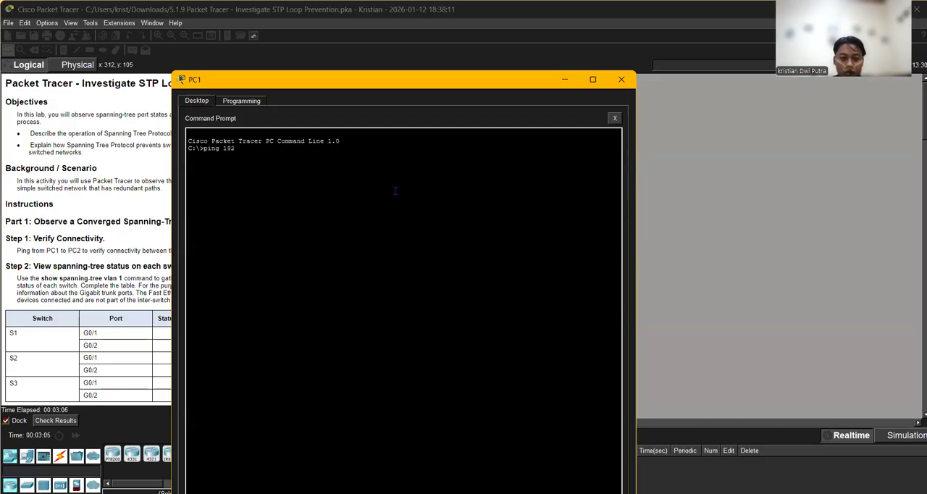
{"action": "type", "text": ".168.1.101"}
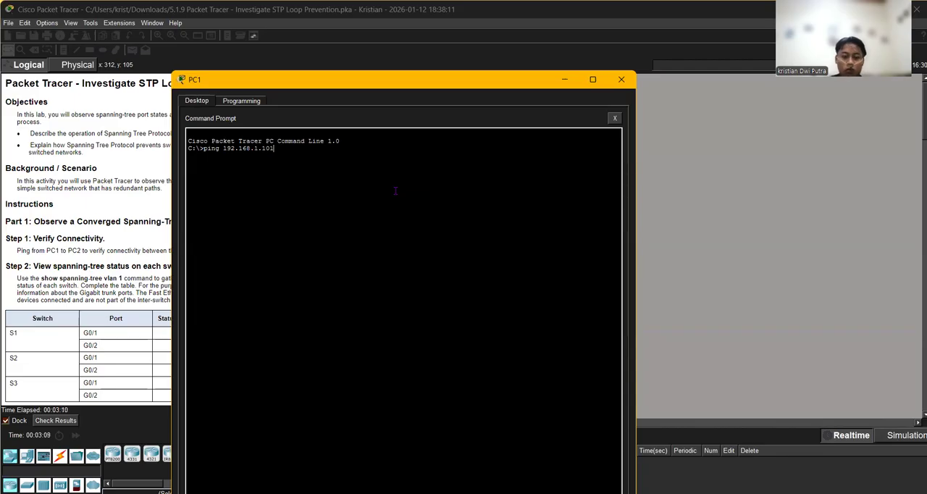
{"action": "key", "text": "Return"}
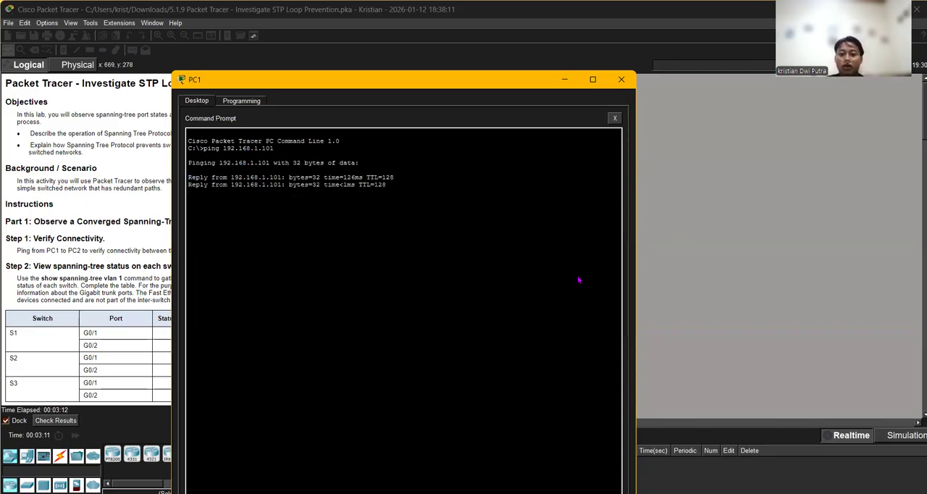
{"action": "left_click", "coordinate": [664, 414]}
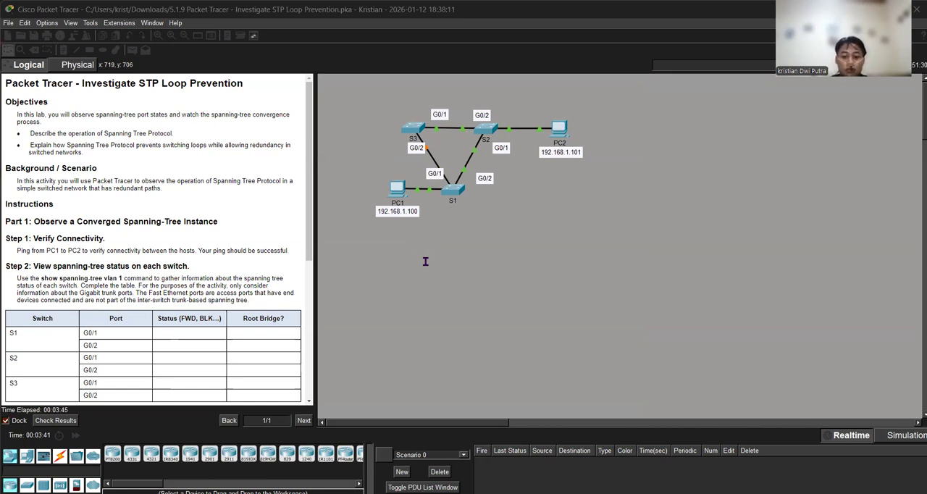
- Open switch S1's command line and enter privileged EXEC mode with the enable command
{"action": "left_click", "coordinate": [120, 288]}
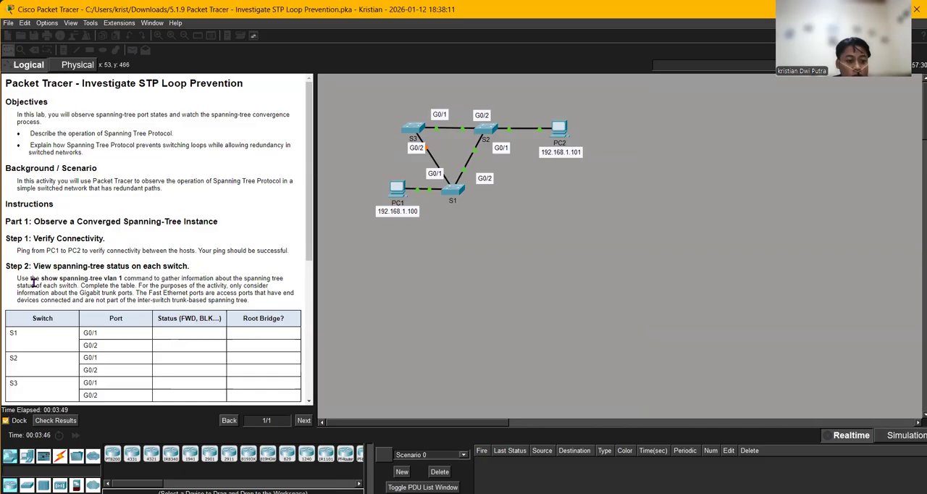
{"action": "left_click_drag", "start_coordinate": [41, 278], "coordinate": [94, 279]}
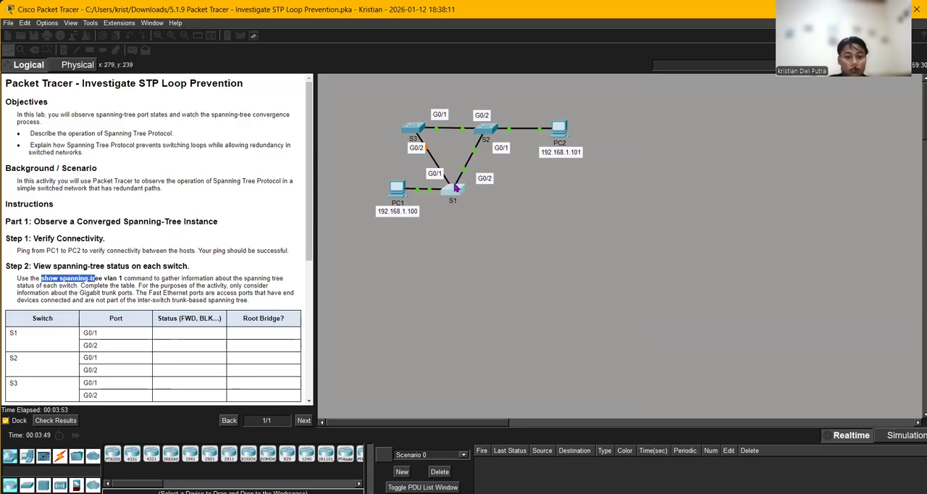
{"action": "left_click", "coordinate": [456, 189]}
{"action": "key", "text": "Return"}
{"action": "key", "text": "Return"}
{"action": "type", "text": "en"}
{"action": "key", "text": "Tab"}
{"action": "key", "text": "Return"}
- Run show spanning-tree vlan 1 on S1 to view its port states, then return to the topology
{"action": "type", "text": "dh"}
{"action": "key", "text": "Tab"}
{"action": "key", "text": "BackSpace"}
{"action": "type", "text": "sh"}
{"action": "key", "text": "Tab"}
{"action": "type", "text": "sp"}
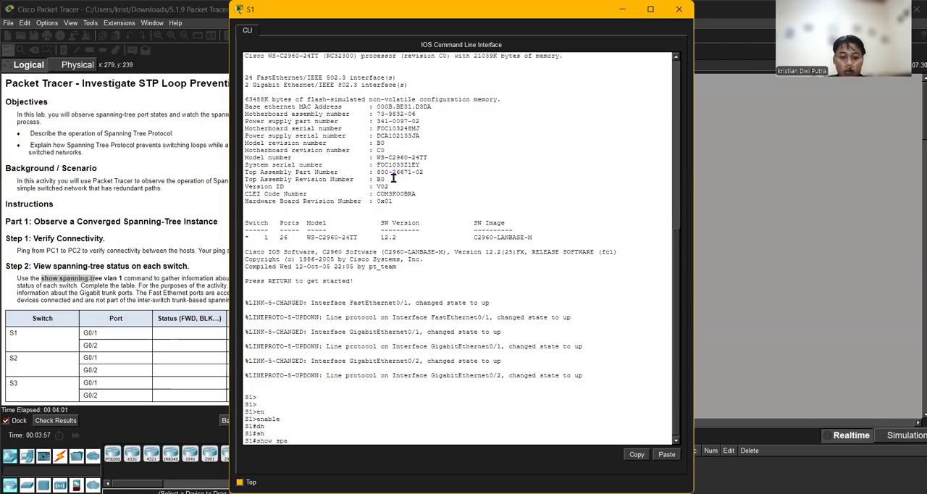
{"action": "type", "text": "a"}
{"action": "key", "text": "Tab"}
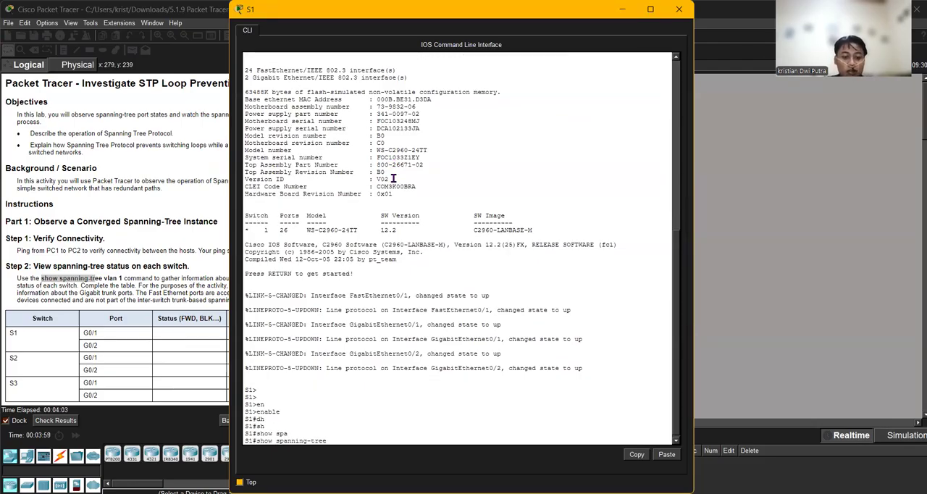
{"action": "type", "text": "vl"}
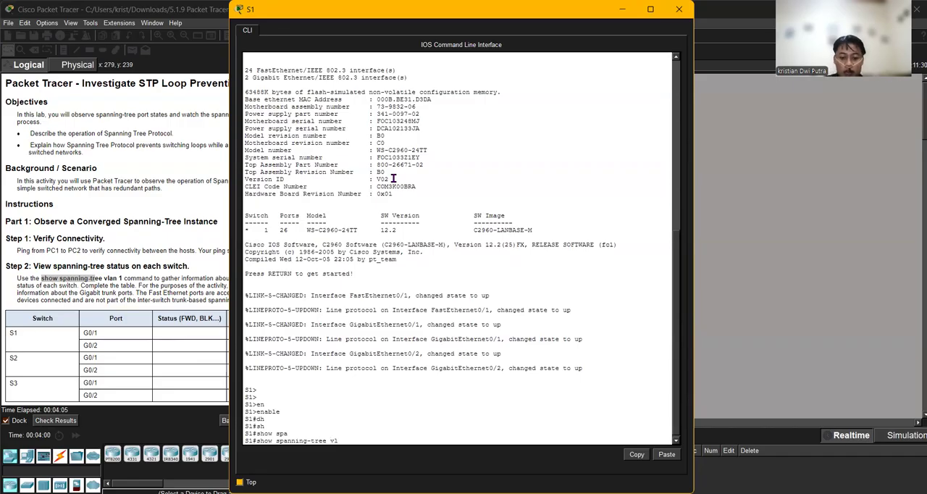
{"action": "key", "text": "Tab"}
{"action": "type", "text": "1"}
{"action": "key", "text": "Return"}
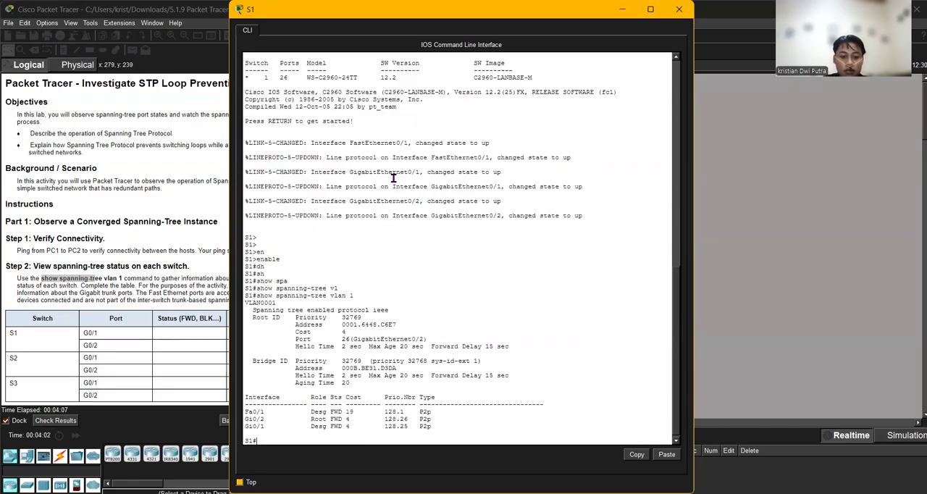
{"action": "left_click", "coordinate": [577, 476]}
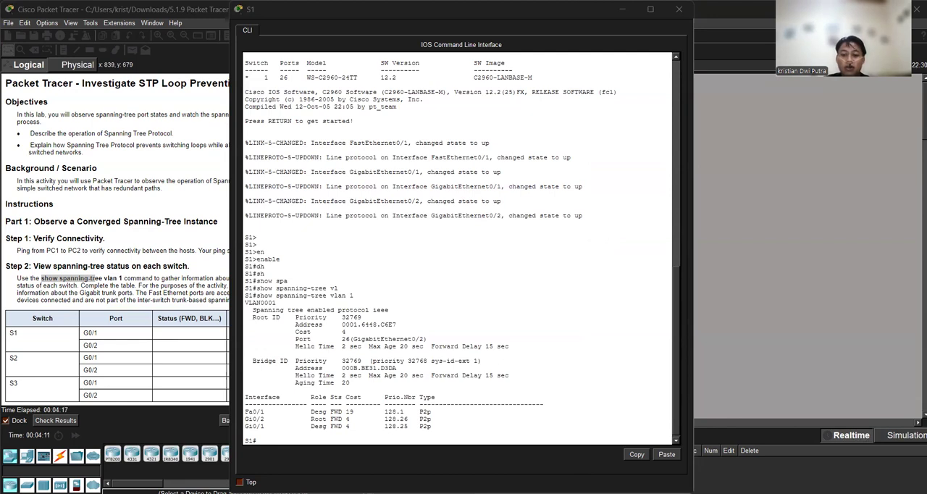
{"action": "key", "text": "alt+Tab"}
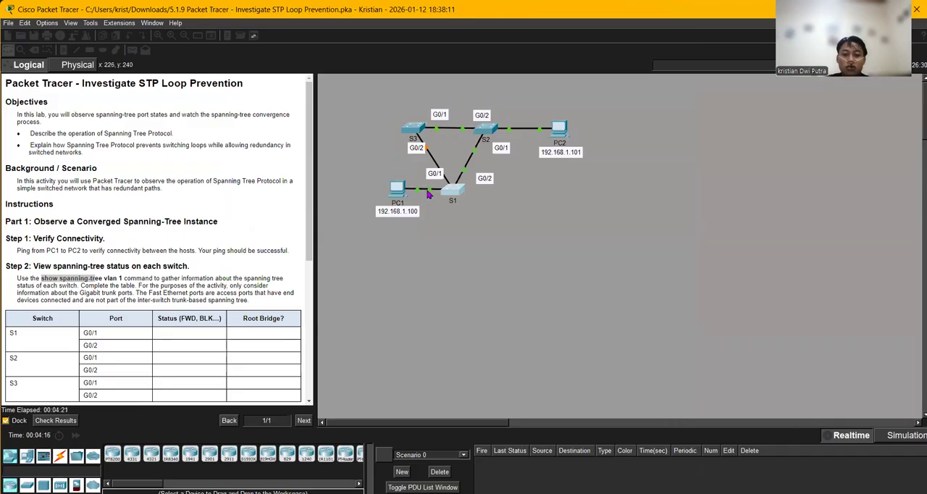
- Move PC1 farther away from S1 in the topology, to the left of its IP address label
{"action": "left_click_drag", "start_coordinate": [396, 196], "coordinate": [369, 183]}
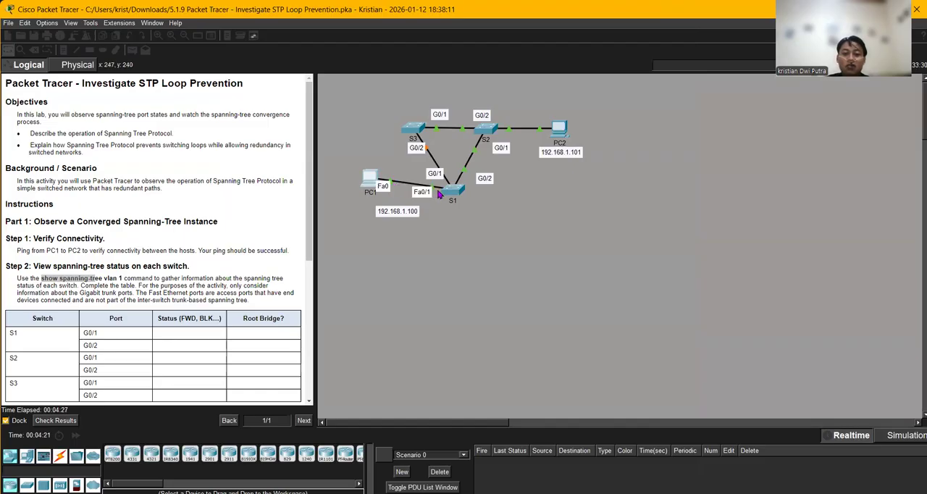
{"action": "left_click_drag", "start_coordinate": [370, 177], "coordinate": [365, 192]}
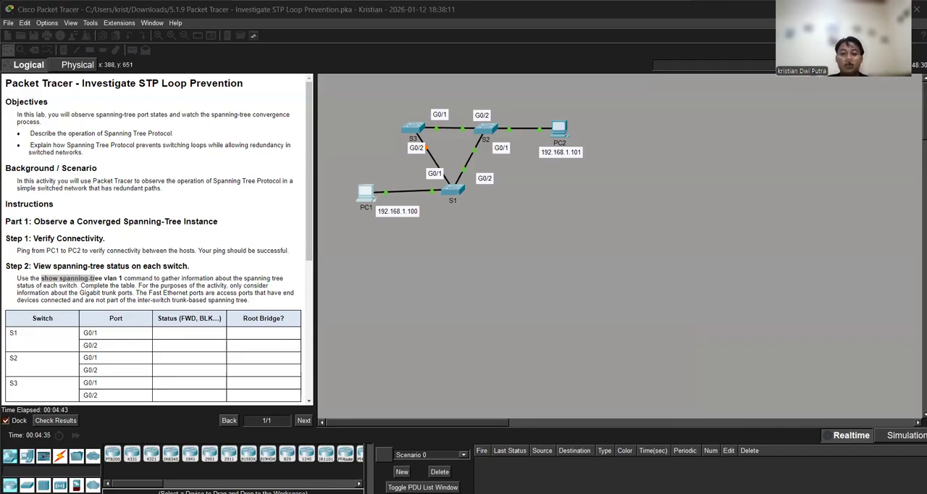
{"action": "mouse_move", "coordinate": [569, 440]}
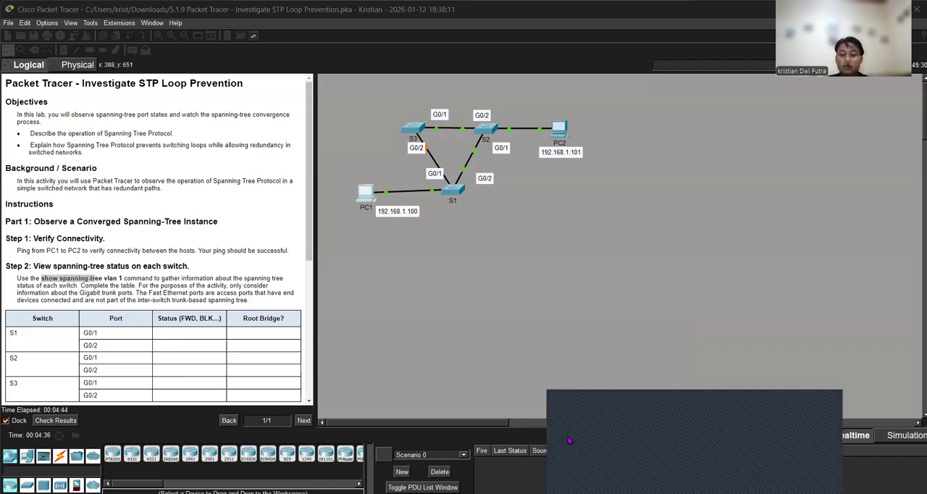
{"action": "left_click", "coordinate": [569, 440]}
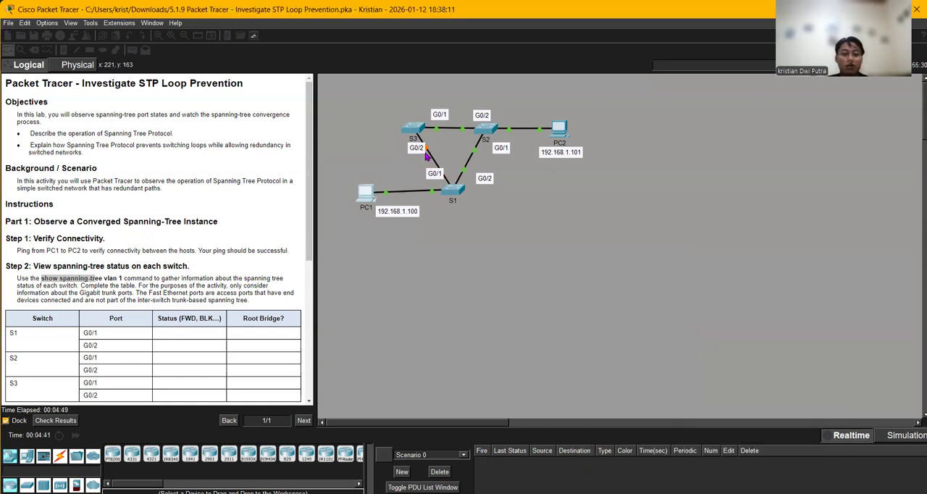
- Open switch S3's command line and enter privileged EXEC mode with the enable command
{"action": "scroll", "coordinate": [434, 161], "scroll_direction": "down", "scroll_amount": 1}
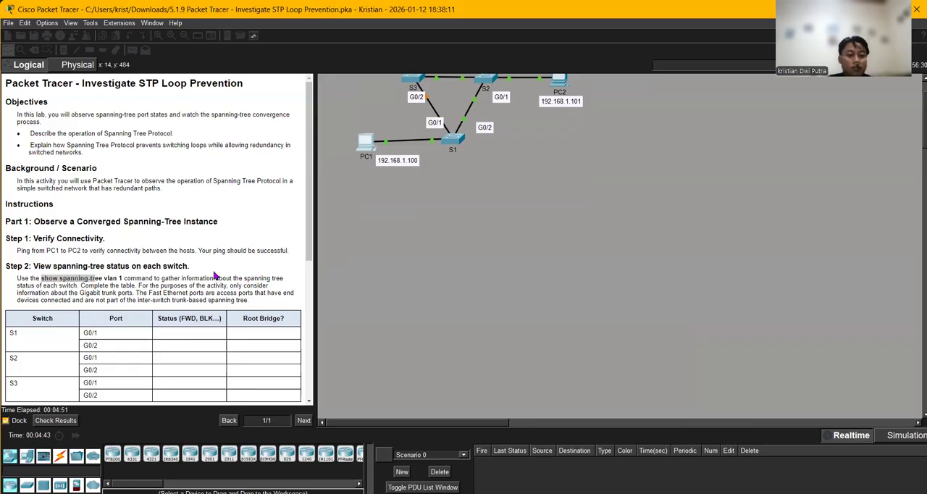
{"action": "scroll", "coordinate": [194, 286], "scroll_direction": "down", "scroll_amount": 2}
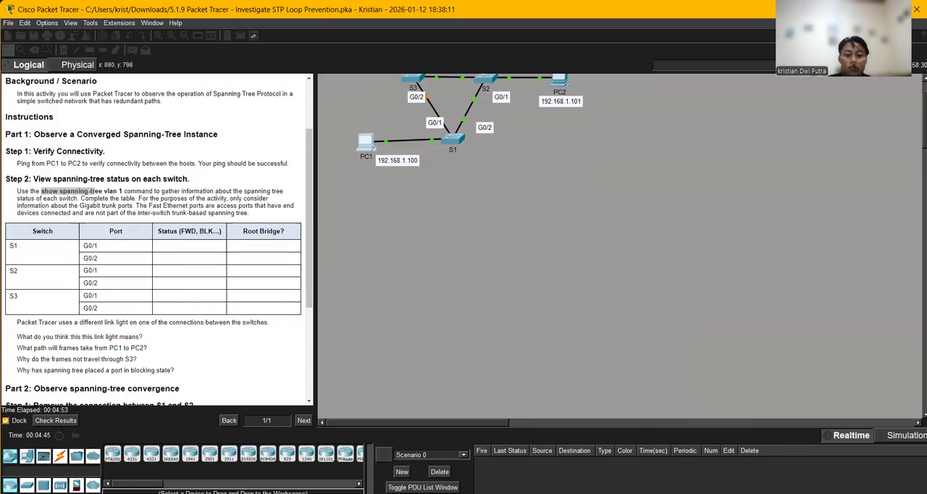
{"action": "scroll", "coordinate": [569, 330], "scroll_direction": "up", "scroll_amount": 1}
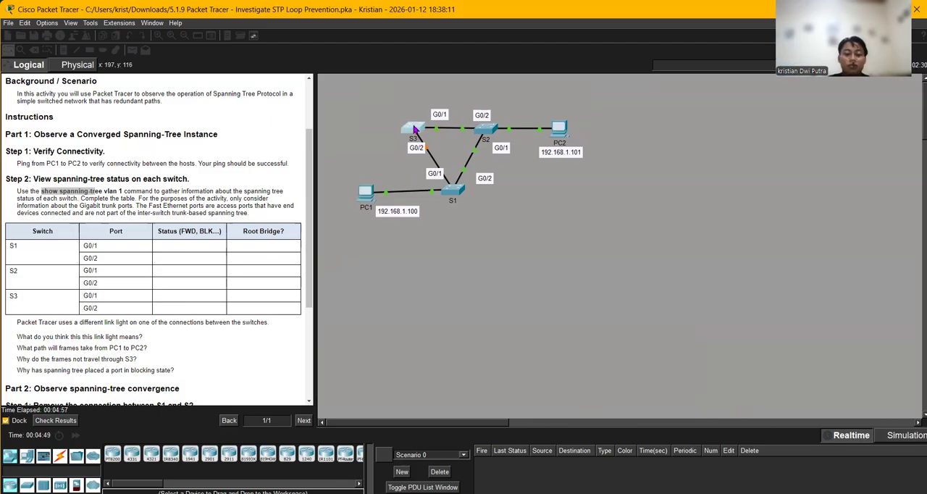
{"action": "left_click", "coordinate": [416, 130]}
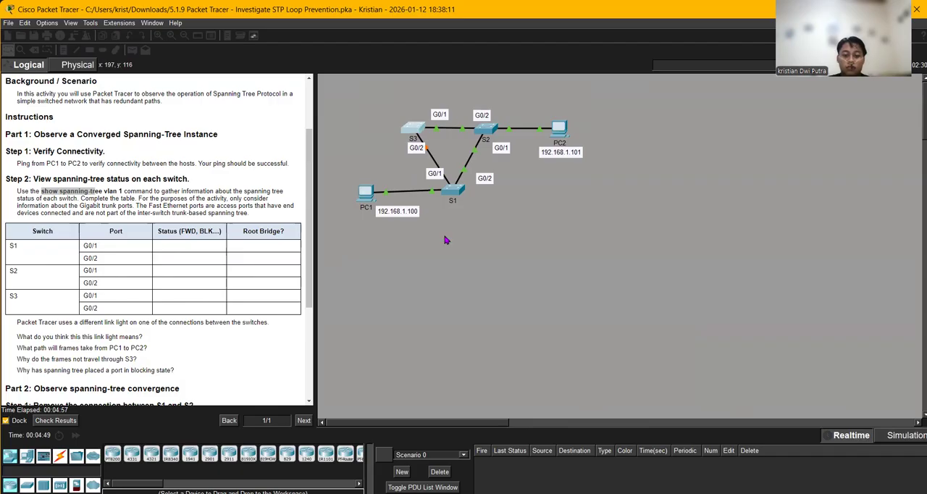
{"action": "key", "text": "Return"}
{"action": "key", "text": "Return"}
{"action": "key", "text": "Return"}
{"action": "type", "text": "en"}
{"action": "key", "text": "Tab"}
{"action": "key", "text": "Return"}
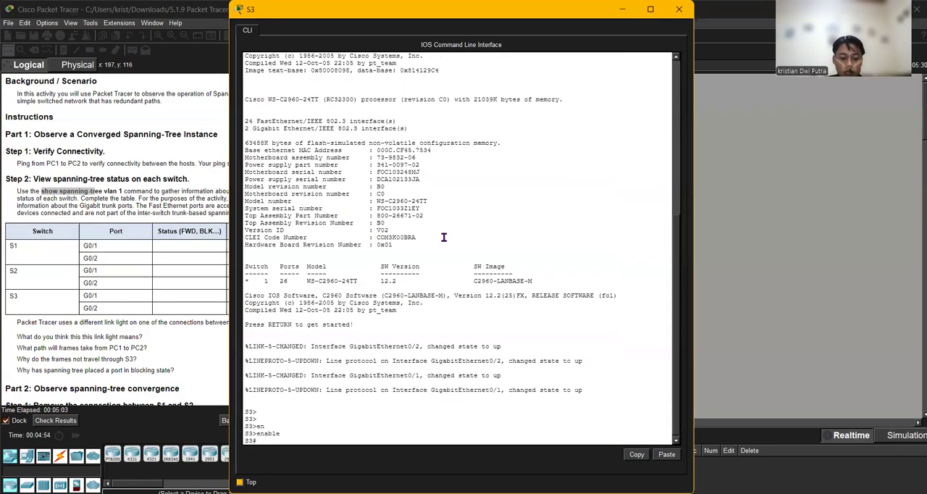
- Run show spanning-tree vlan 1 on S3 to view its port states, then return to the topology
{"action": "type", "text": "show s"}
{"action": "key", "text": "Tab"}
{"action": "type", "text": "s"}
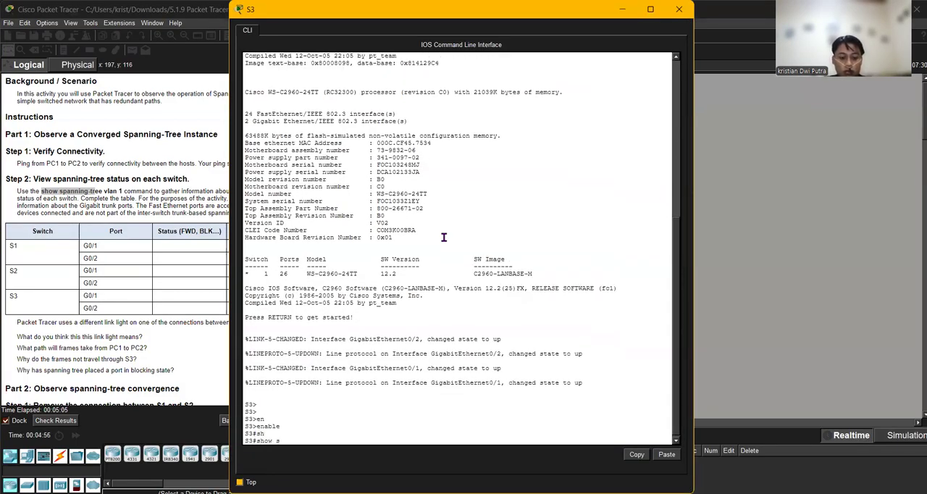
{"action": "type", "text": "panning-tree"}
{"action": "key", "text": "Tab"}
{"action": "type", "text": "vl"}
{"action": "key", "text": "Tab"}
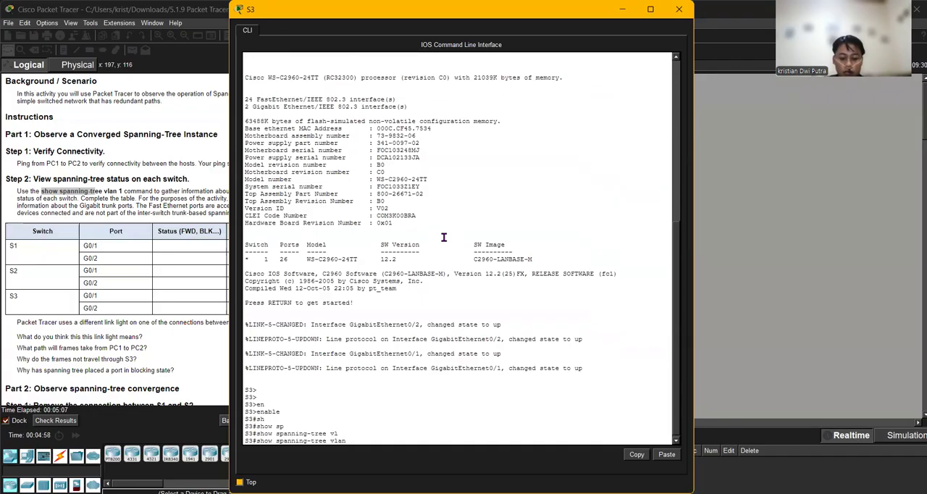
{"action": "type", "text": "1"}
{"action": "key", "text": "Return"}
{"action": "key", "text": "Return"}
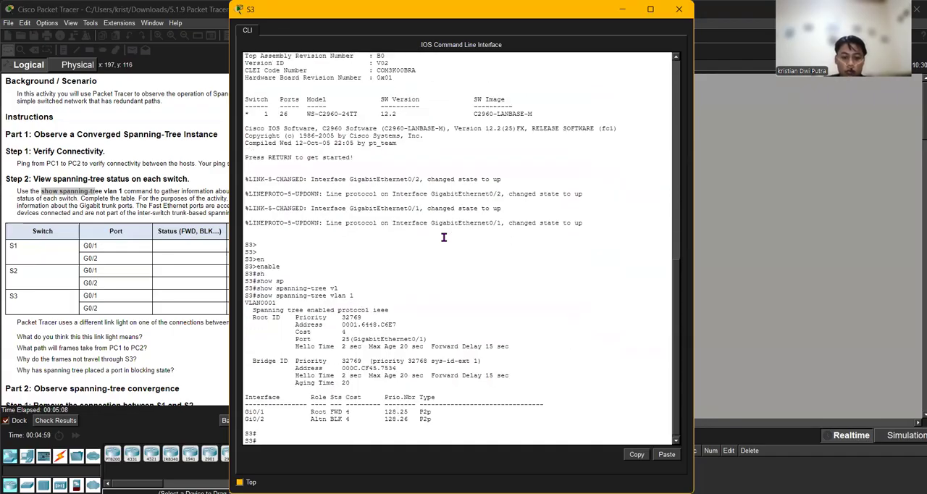
{"action": "left_click", "coordinate": [786, 285]}
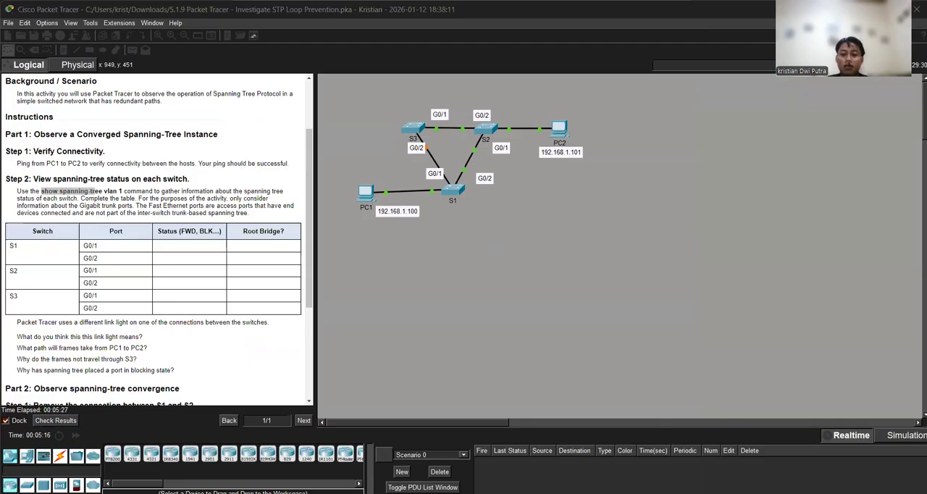
- Open switch S2's command line and enter privileged EXEC mode with the enable command
{"action": "left_click", "coordinate": [489, 133]}
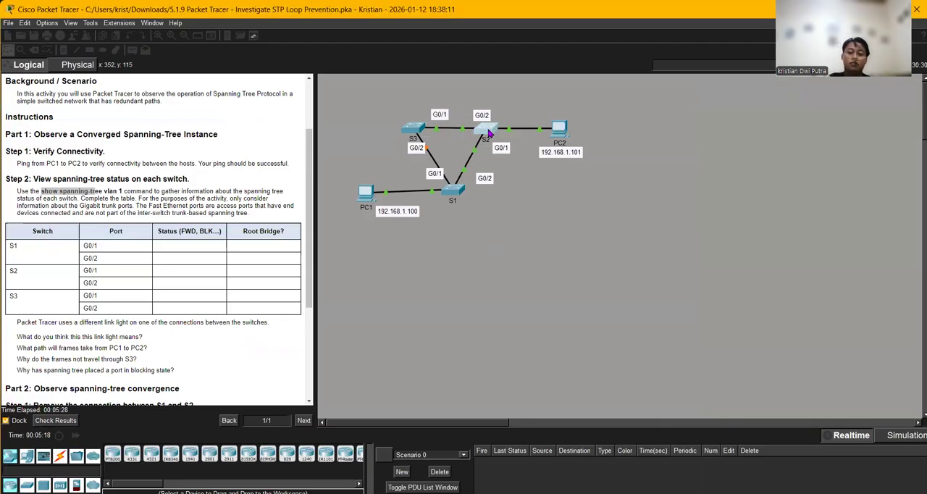
{"action": "left_click", "coordinate": [488, 132]}
{"action": "key", "text": "Return"}
{"action": "type", "text": "en"}
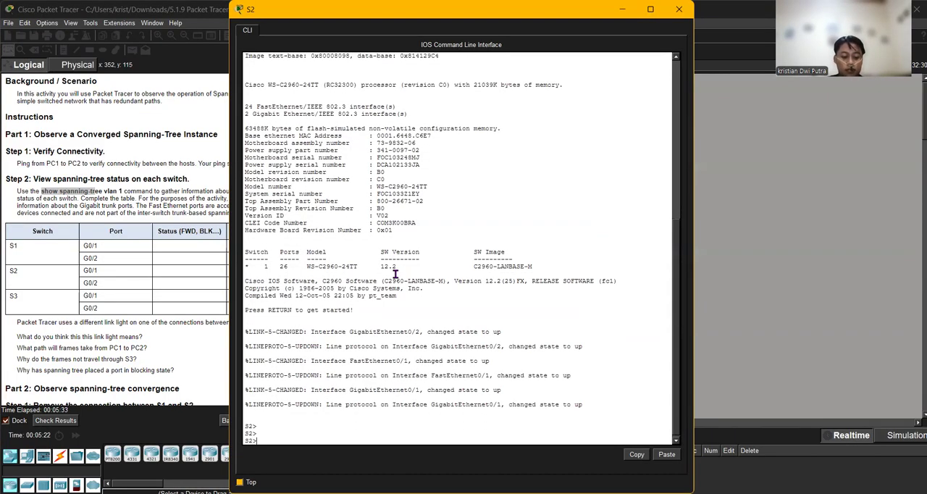
{"action": "key", "text": "Tab"}
{"action": "key", "text": "Return"}
{"action": "key", "text": "Return"}
- Run show spanning-tree vlan 1 on S2 to view its port states, then return to the topology
{"action": "type", "text": "sh"}
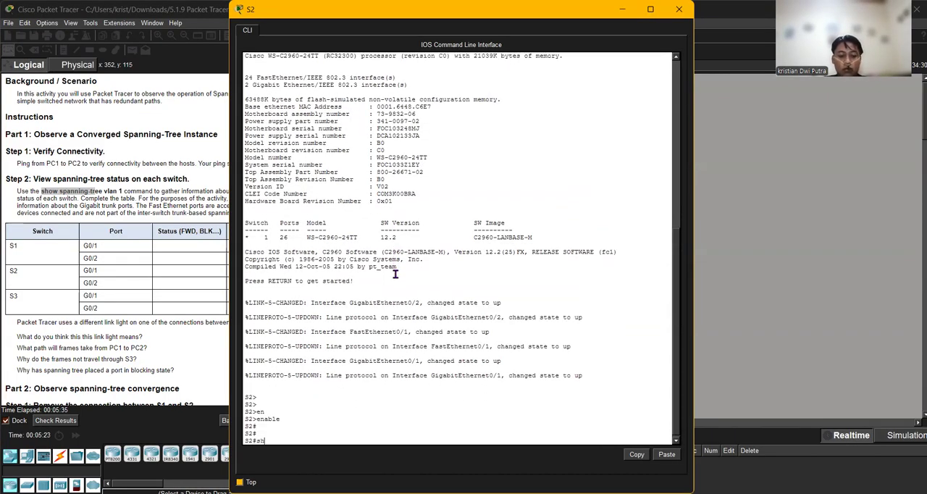
{"action": "key", "text": "Tab"}
{"action": "type", "text": "vl"}
{"action": "key", "text": "Tab"}
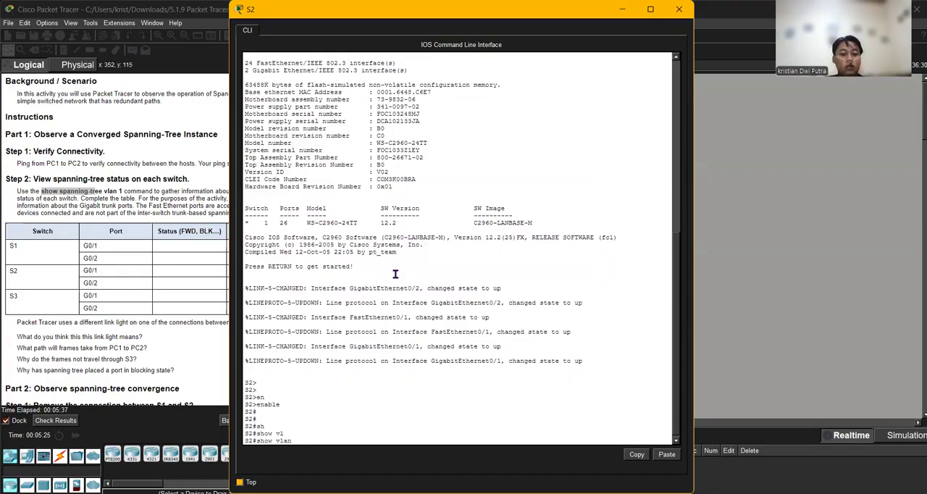
{"action": "key", "text": "BackSpace"}
{"action": "key", "text": "BackSpace"}
{"action": "key", "text": "BackSpace"}
{"action": "key", "text": "BackSpace"}
{"action": "key", "text": "BackSpace"}
{"action": "type", "text": "spanning-tree"}
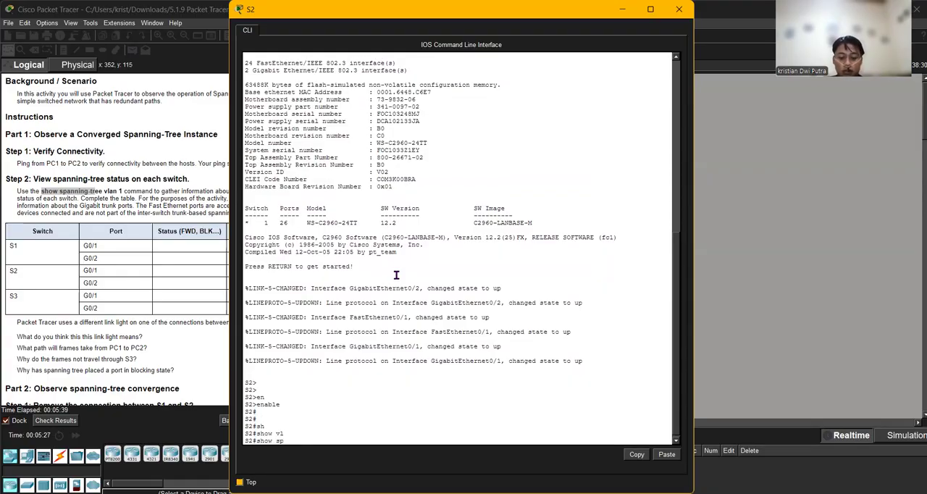
{"action": "key", "text": "Tab"}
{"action": "type", "text": "vl"}
{"action": "key", "text": "Tab"}
{"action": "type", "text": "1"}
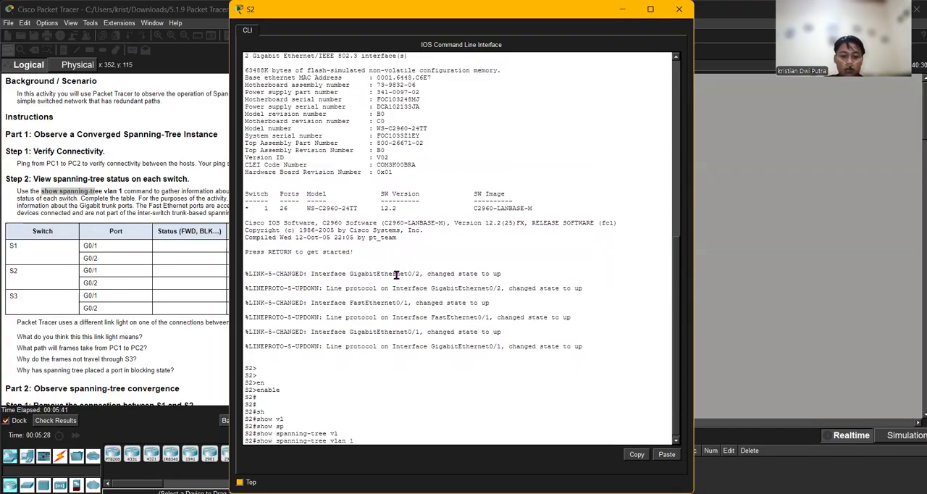
{"action": "key", "text": "Return"}
{"action": "key", "text": "Return"}
{"action": "key", "text": "Return"}
{"action": "key", "text": "Return"}
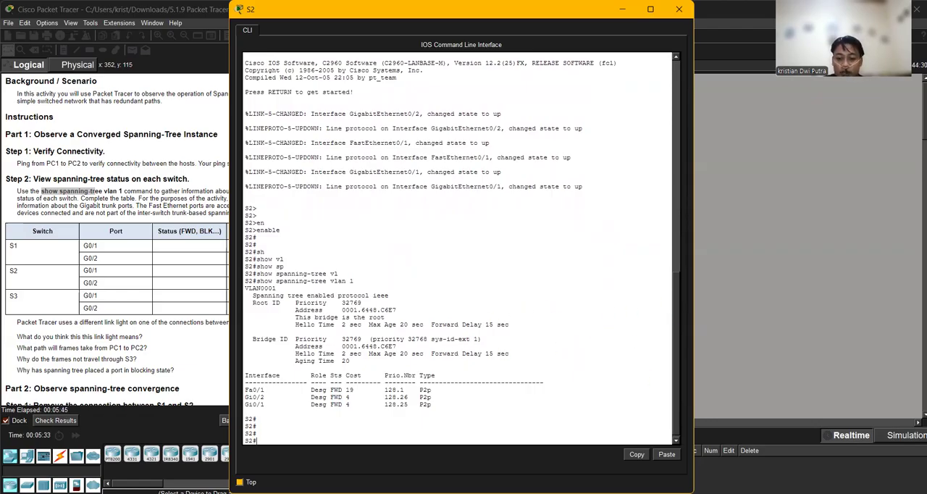
{"action": "key", "text": "alt+Tab"}
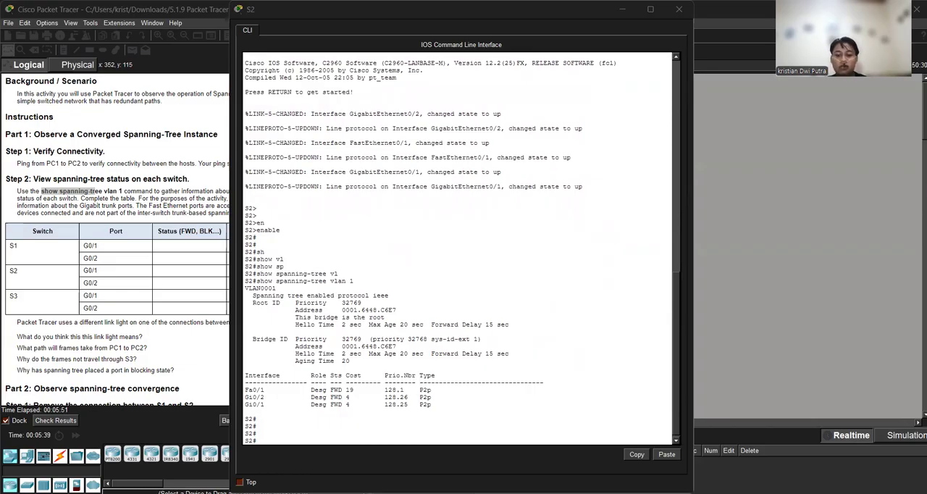
{"action": "key", "text": "alt+Tab"}
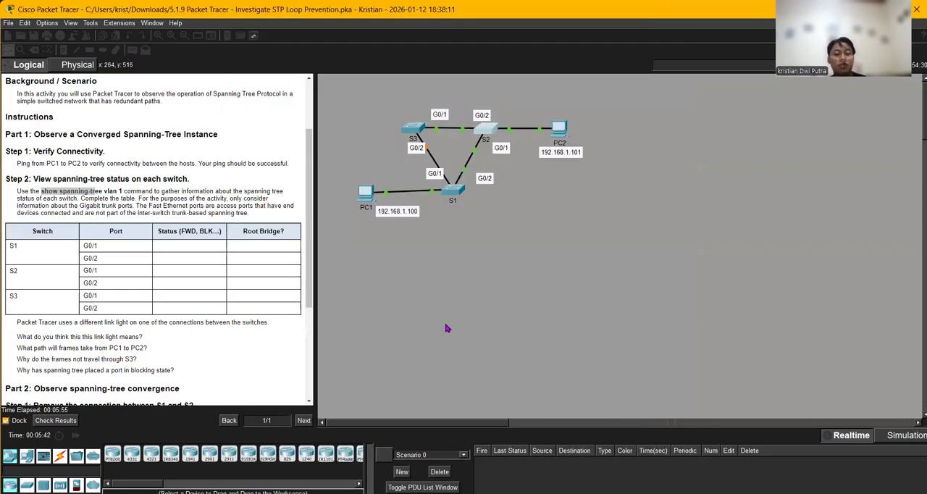
- Read the Part 1 questions and the Part 2 spanning-tree convergence instructions alongside the topology
{"action": "scroll", "coordinate": [317, 362], "scroll_direction": "down", "scroll_amount": 2}
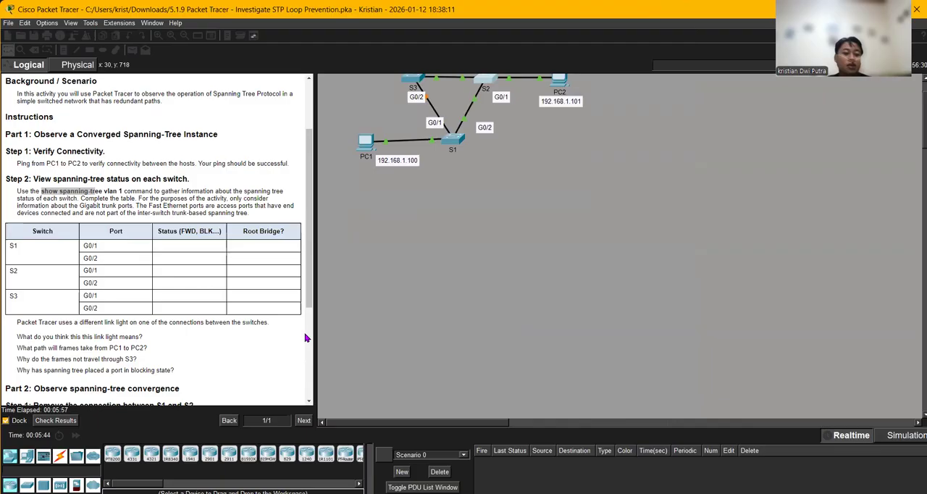
{"action": "scroll", "coordinate": [307, 337], "scroll_direction": "up", "scroll_amount": 1}
{"action": "scroll", "coordinate": [225, 318], "scroll_direction": "down", "scroll_amount": 4}
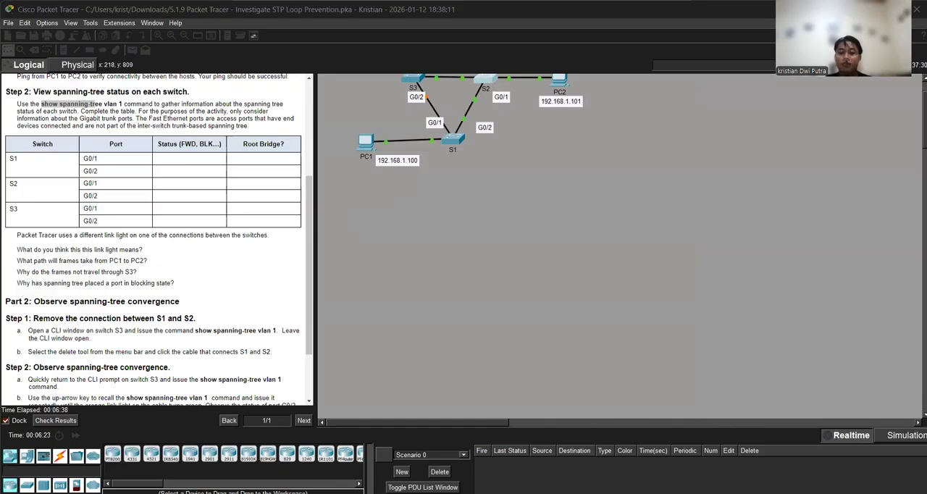
{"action": "left_click", "coordinate": [435, 157]}
{"action": "scroll", "coordinate": [435, 157], "scroll_direction": "up", "scroll_amount": 1}
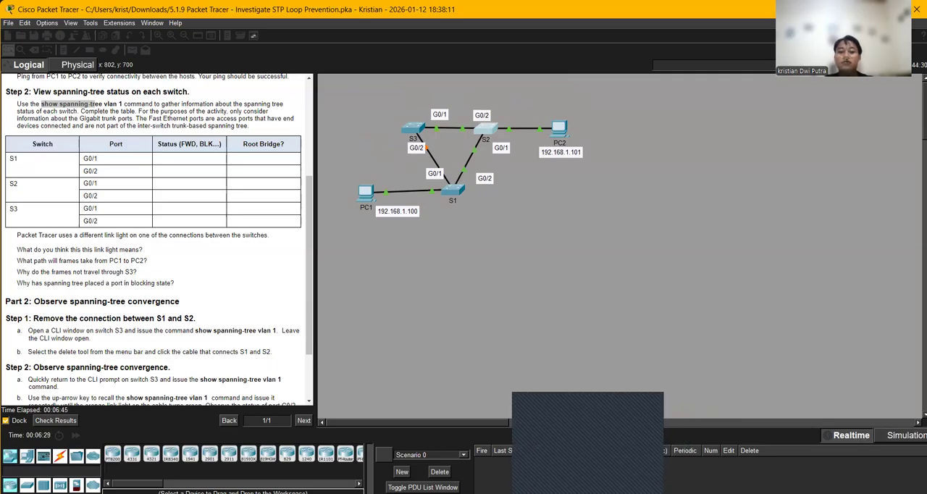
{"action": "left_click", "coordinate": [587, 449]}
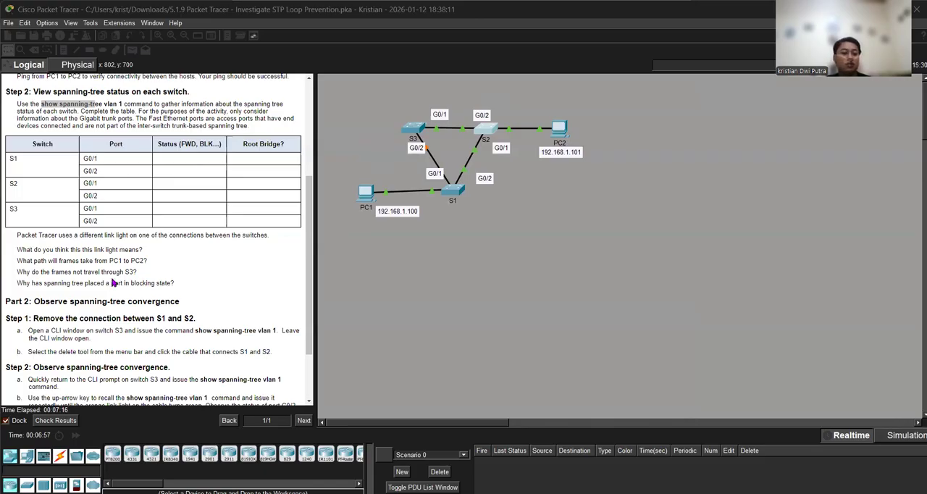
{"action": "scroll", "coordinate": [94, 298], "scroll_direction": "down", "scroll_amount": 3}
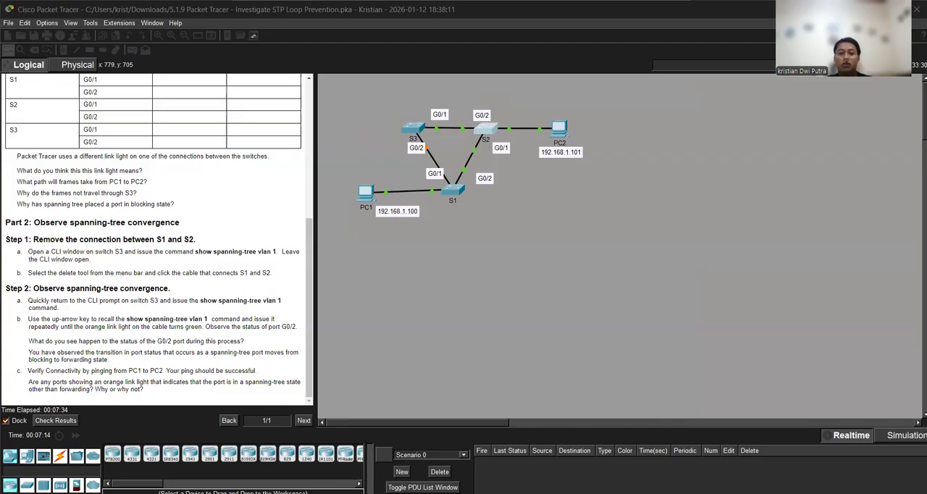
- Delete the cable connecting switches S1 and S2, leaving the switches themselves in place
{"action": "left_click", "coordinate": [442, 170]}
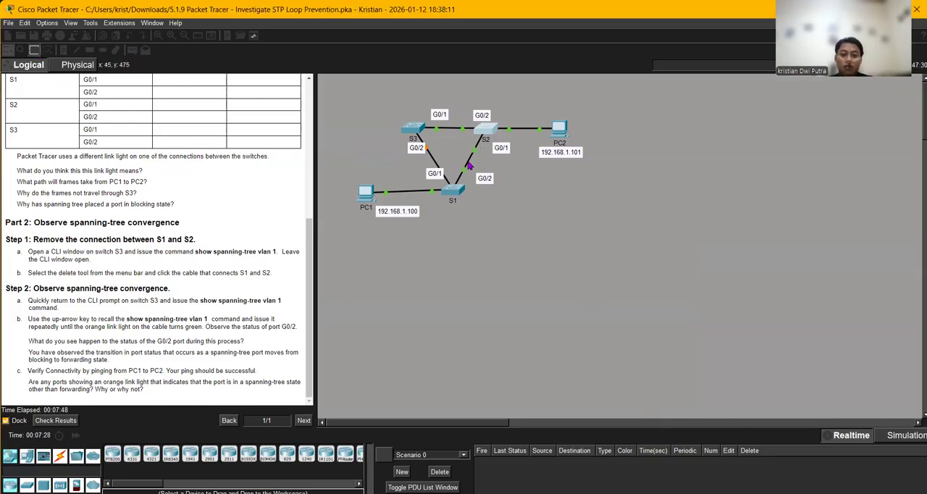
{"action": "key", "text": "Delete"}
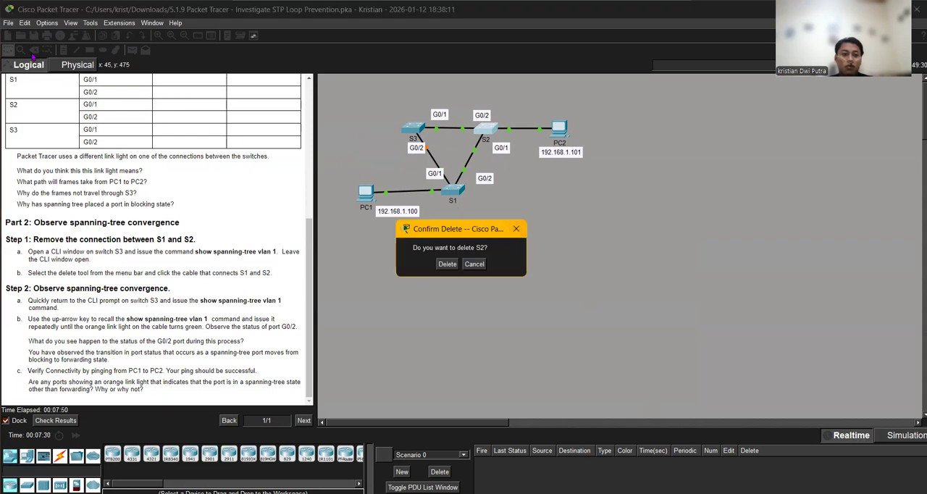
{"action": "key", "text": "Escape"}
{"action": "left_click", "coordinate": [469, 160]}
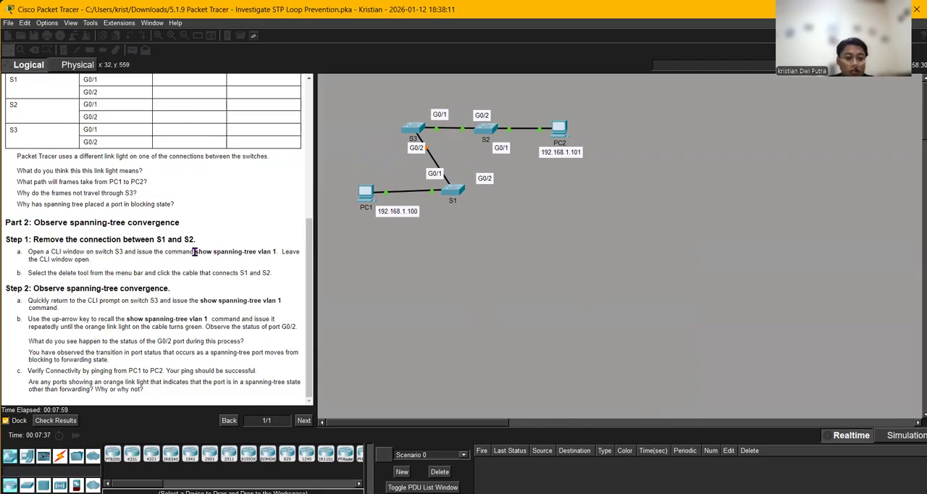
- Rerun show spanning-tree vlan 1 on S3 with the S1–S2 link removed, then return to the topology
{"action": "left_click", "coordinate": [413, 136]}
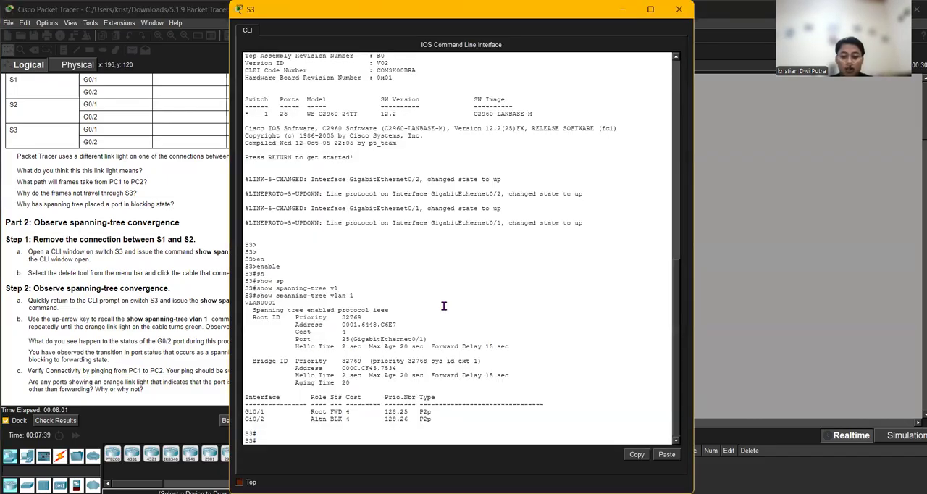
{"action": "key", "text": "Up"}
{"action": "key", "text": "Return"}
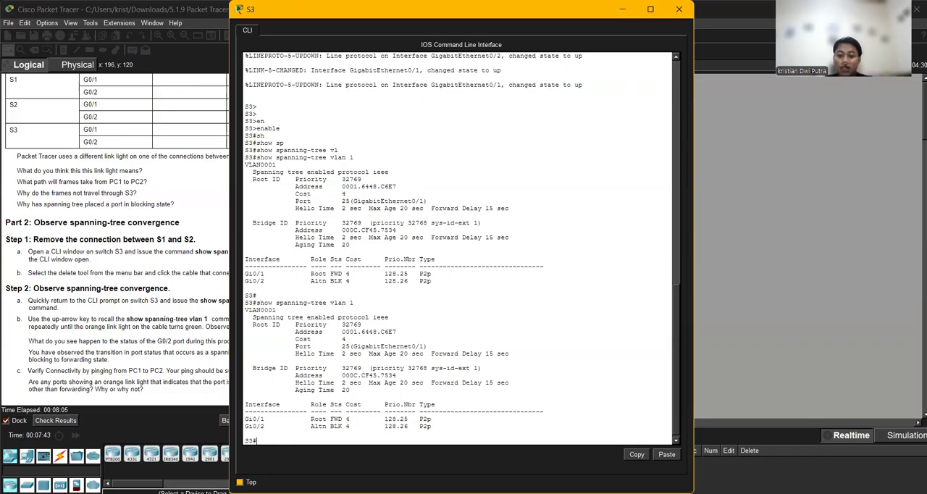
{"action": "key", "text": "alt+Tab"}
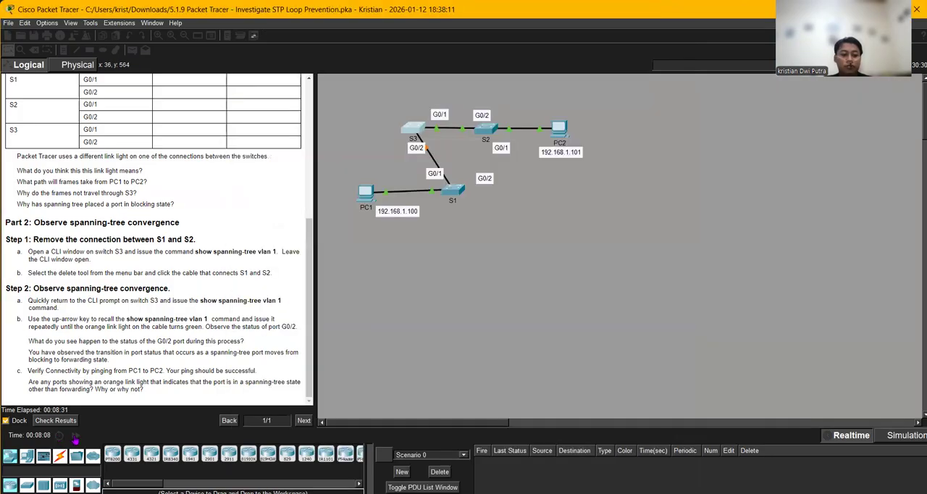
- Fast-forward the simulation time and run show spanning-tree vlan 1 on S3 again to check port G0/2
{"action": "left_click", "coordinate": [76, 436]}
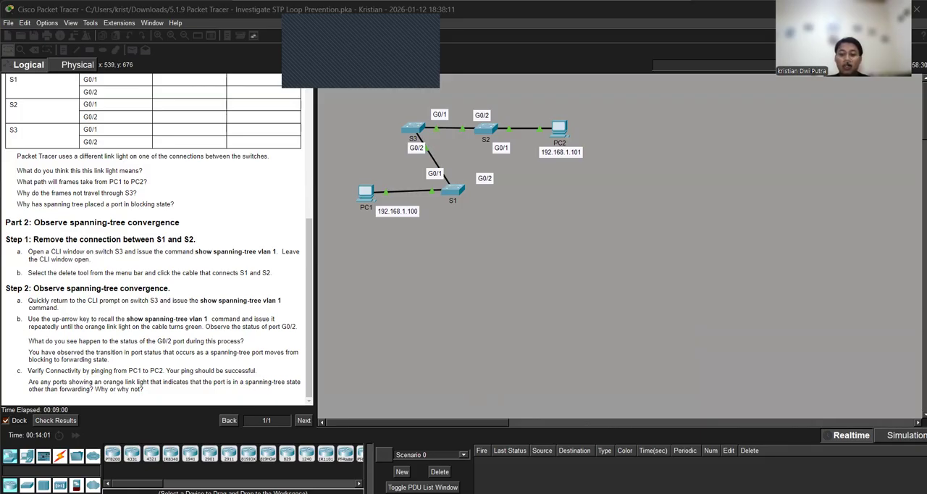
{"action": "left_click", "coordinate": [413, 129]}
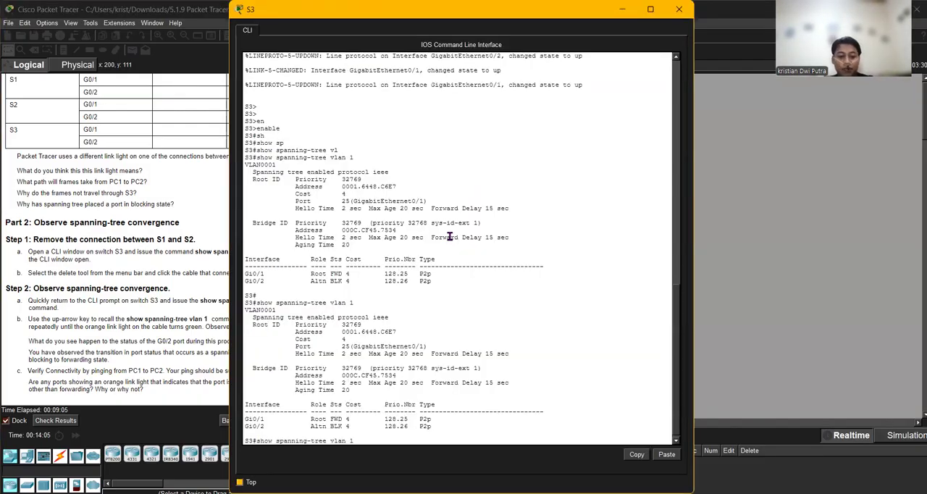
{"action": "key", "text": "Up"}
{"action": "key", "text": "Return"}
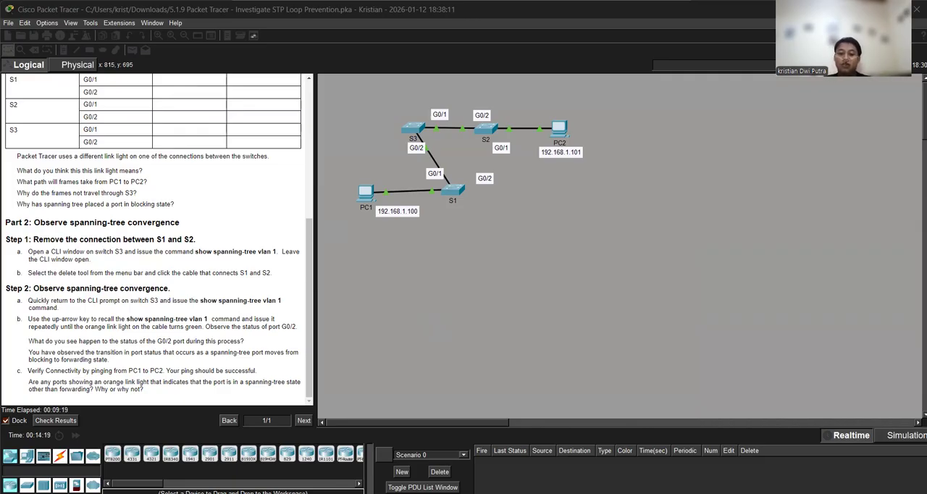
- Ping PC2 at 192.168.1.101 from PC1's command prompt, then close the PC1 window
{"action": "mouse_move", "coordinate": [532, 451]}
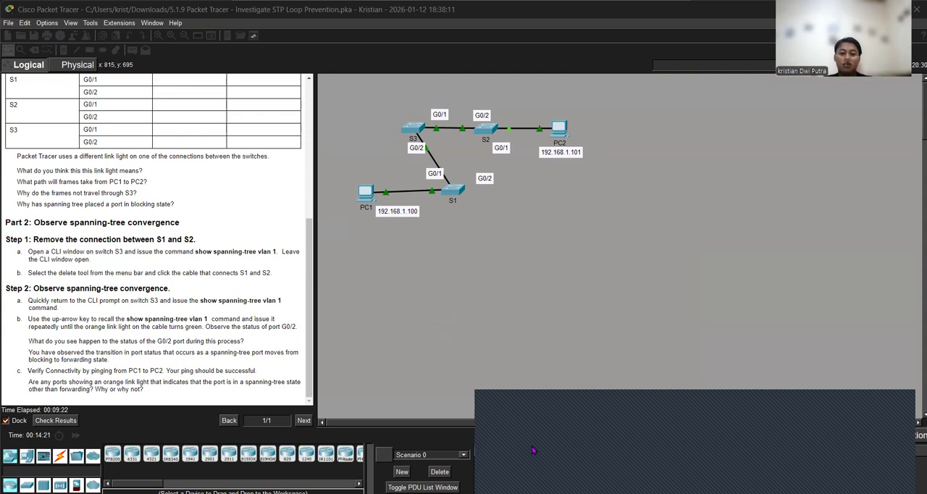
{"action": "left_click", "coordinate": [529, 450]}
{"action": "left_click", "coordinate": [374, 203]}
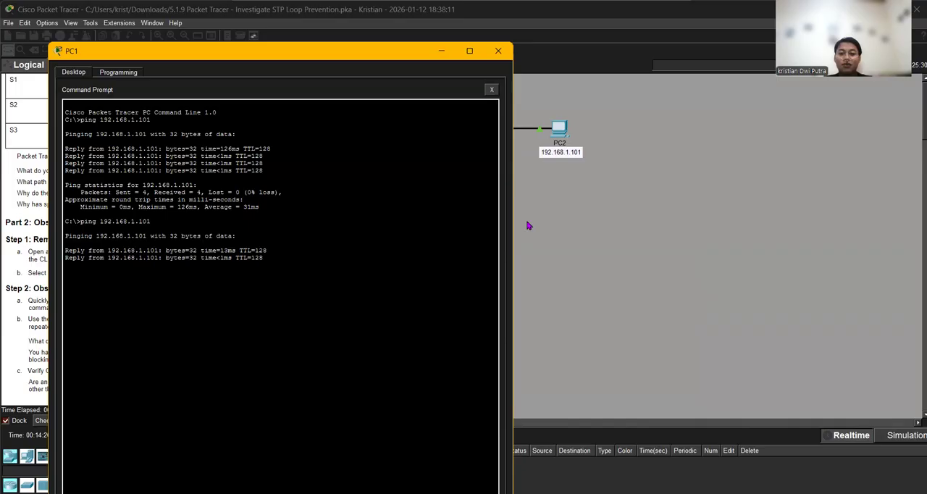
{"action": "left_click", "coordinate": [498, 50]}
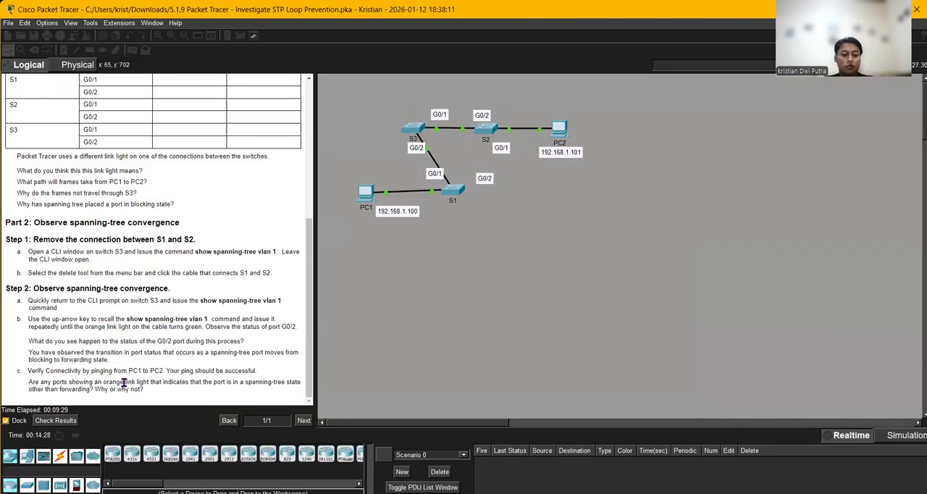